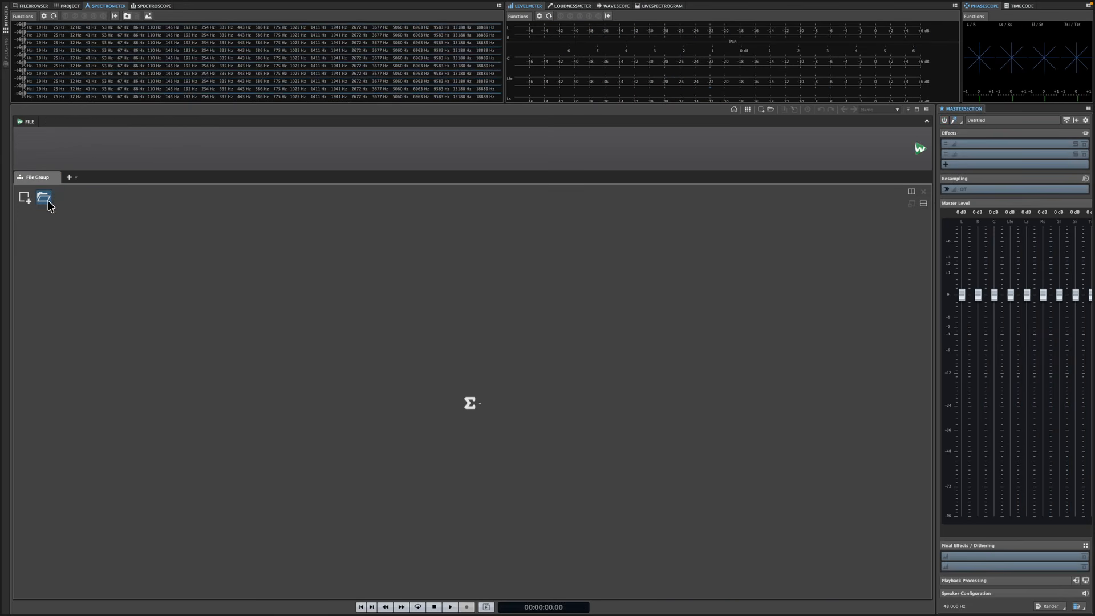
Open the audio file "Something New - Atmos Mix ADM.wav" from the WAVELAB folder to start its ADM import
click(44, 196)
click(59, 223)
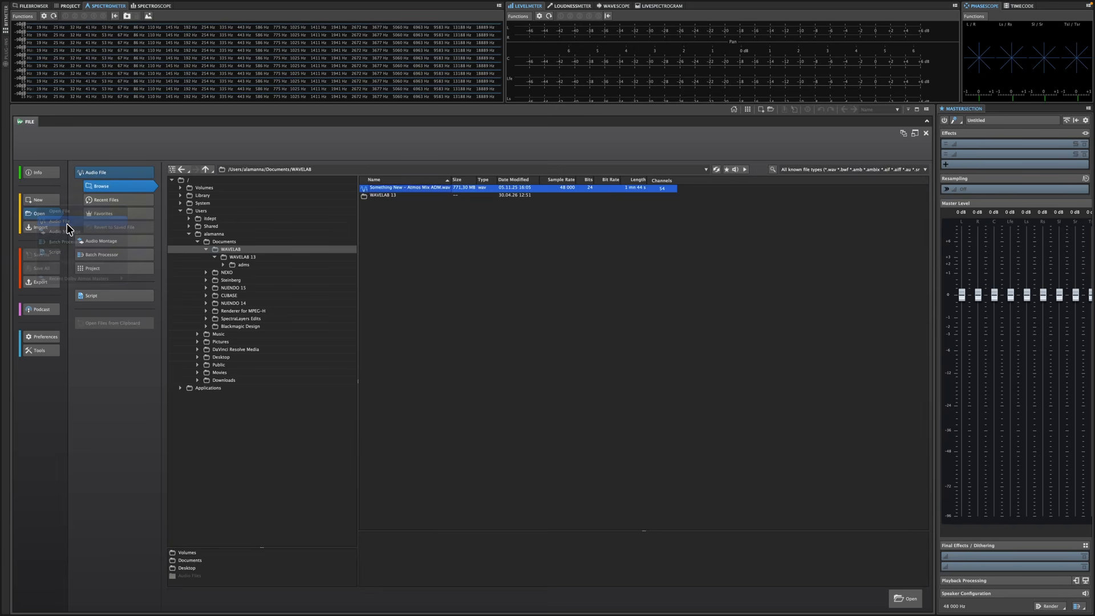
double_click(394, 187)
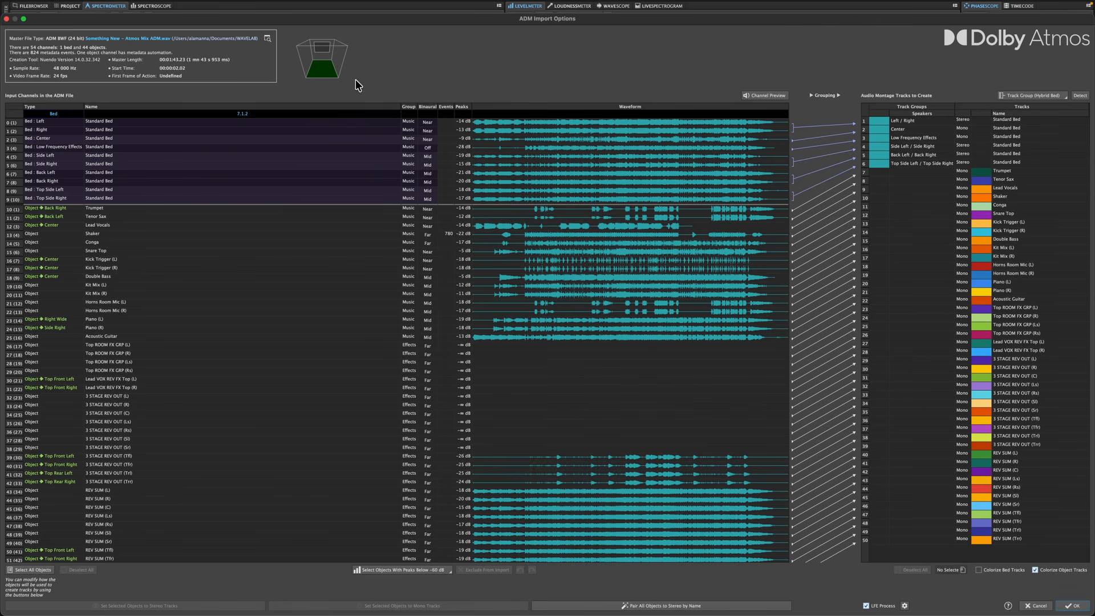
Examine the Trumpet, Lead Vocals, Shaker and Conga objects and the front bed channels, checking their positions, metadata events, peaks and waveforms
click(359, 212)
click(358, 225)
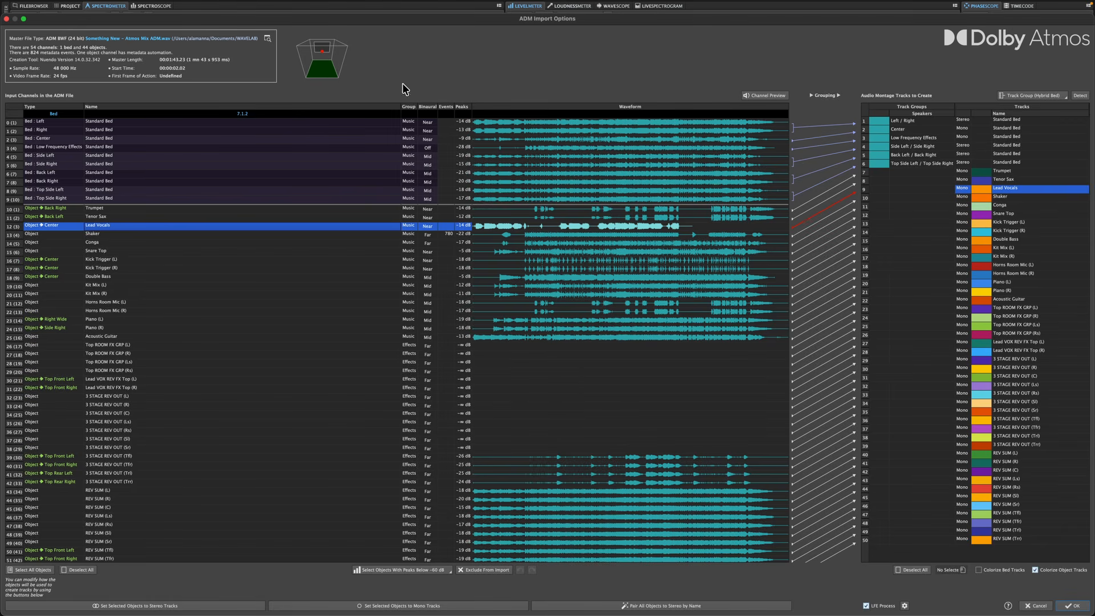
click(371, 234)
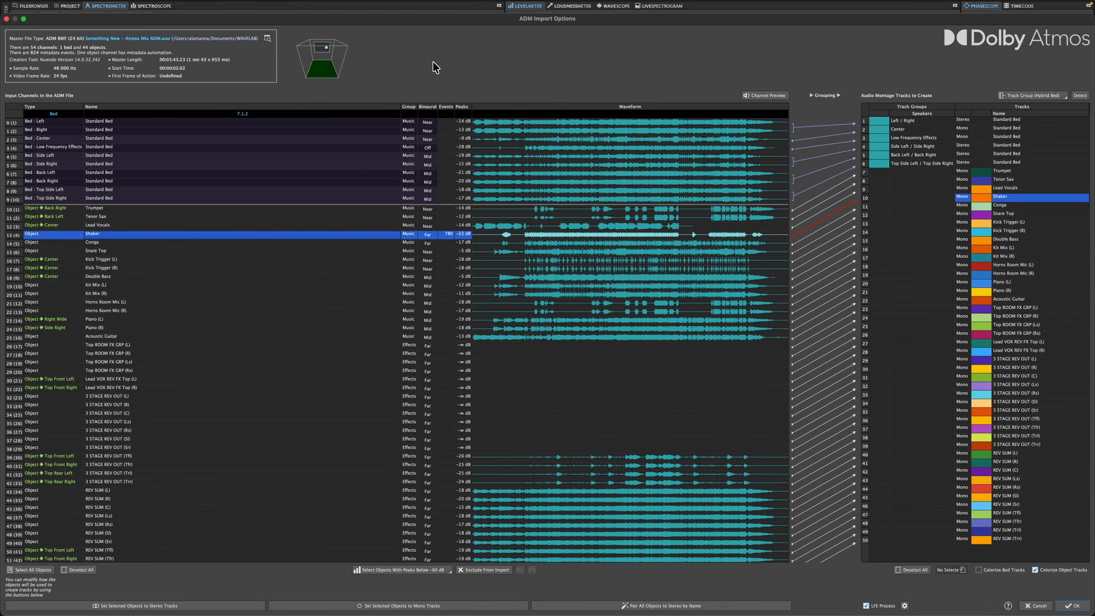
key(Down)
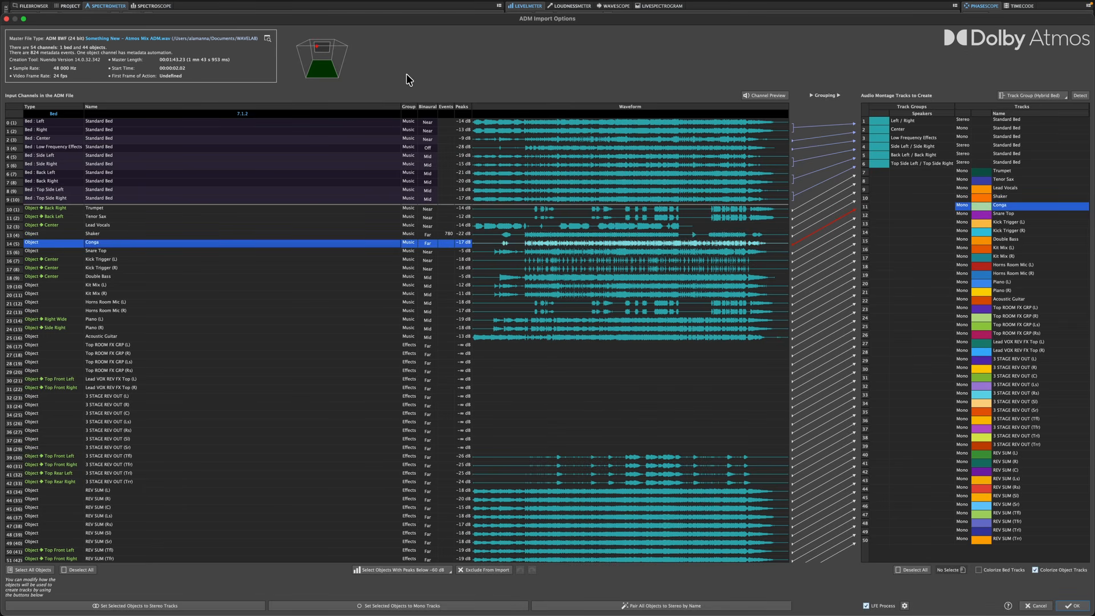
click(448, 108)
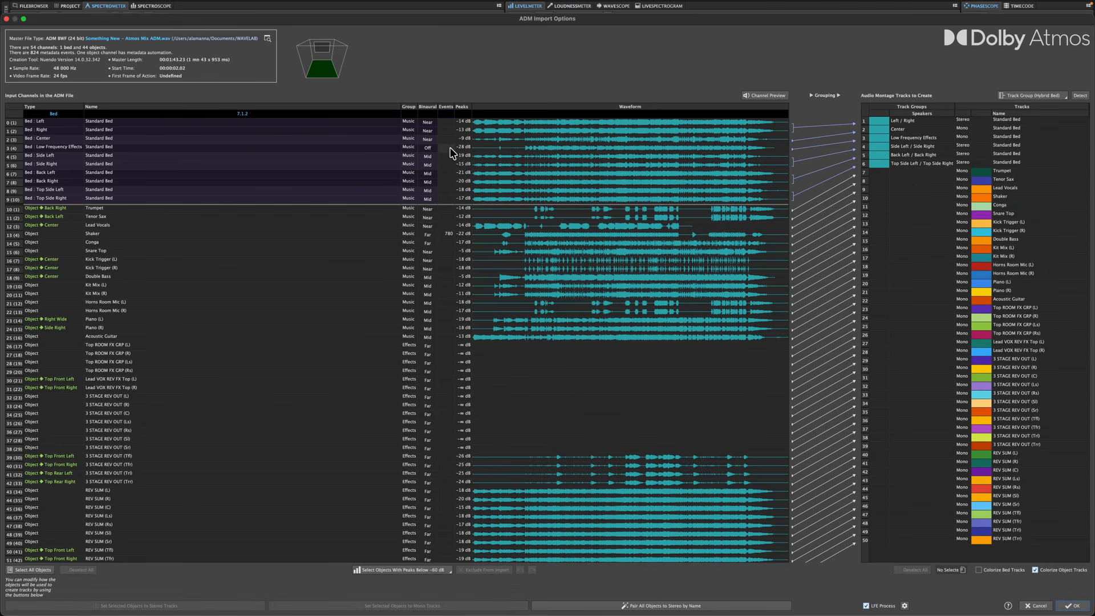
click(386, 235)
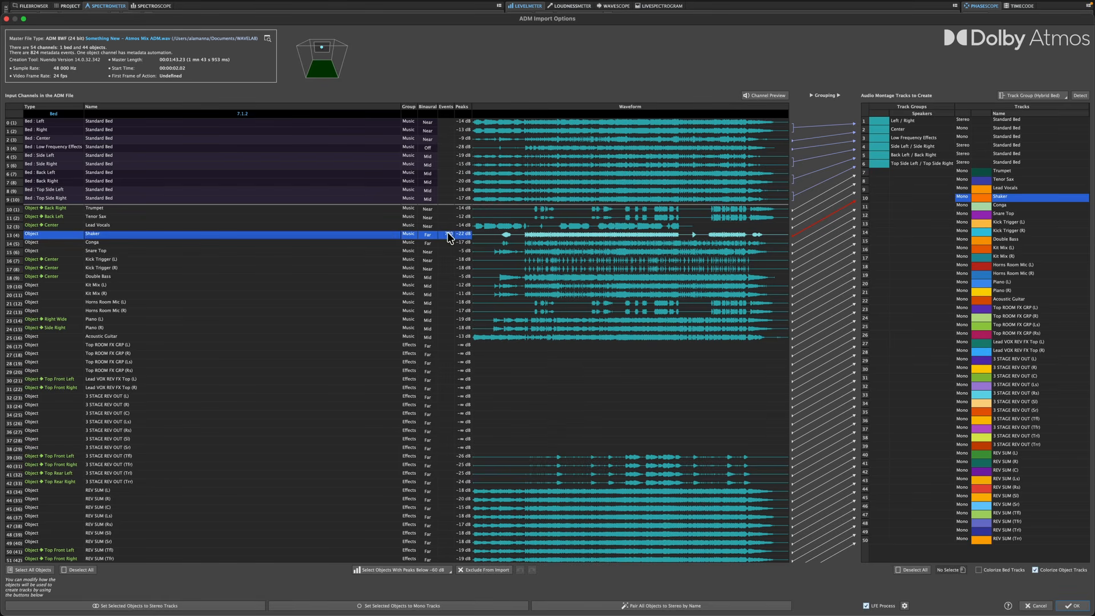
key(Down)
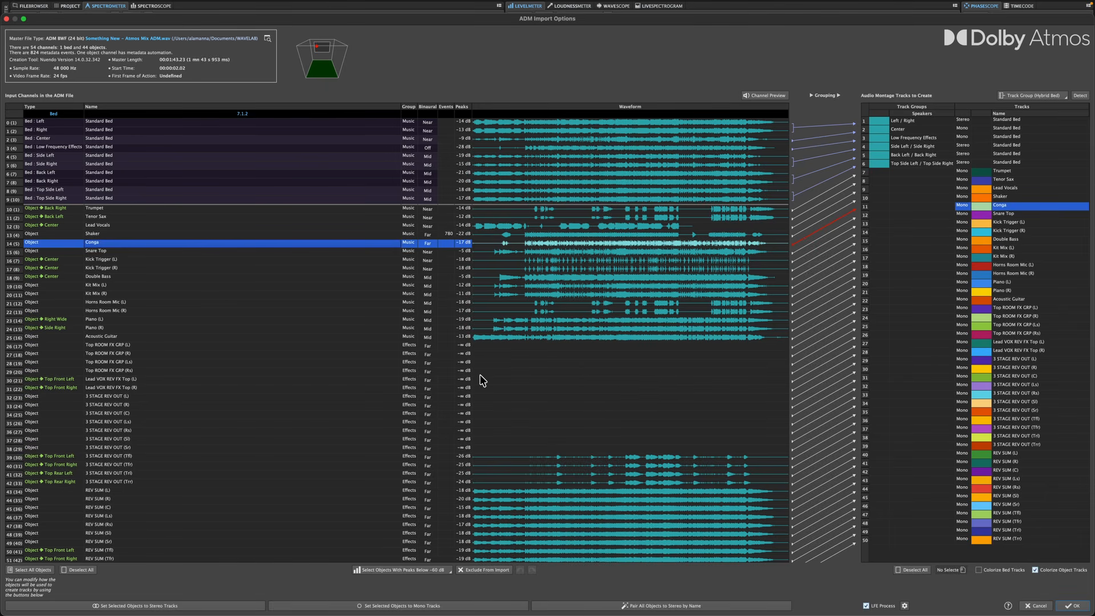
click(623, 123)
click(623, 141)
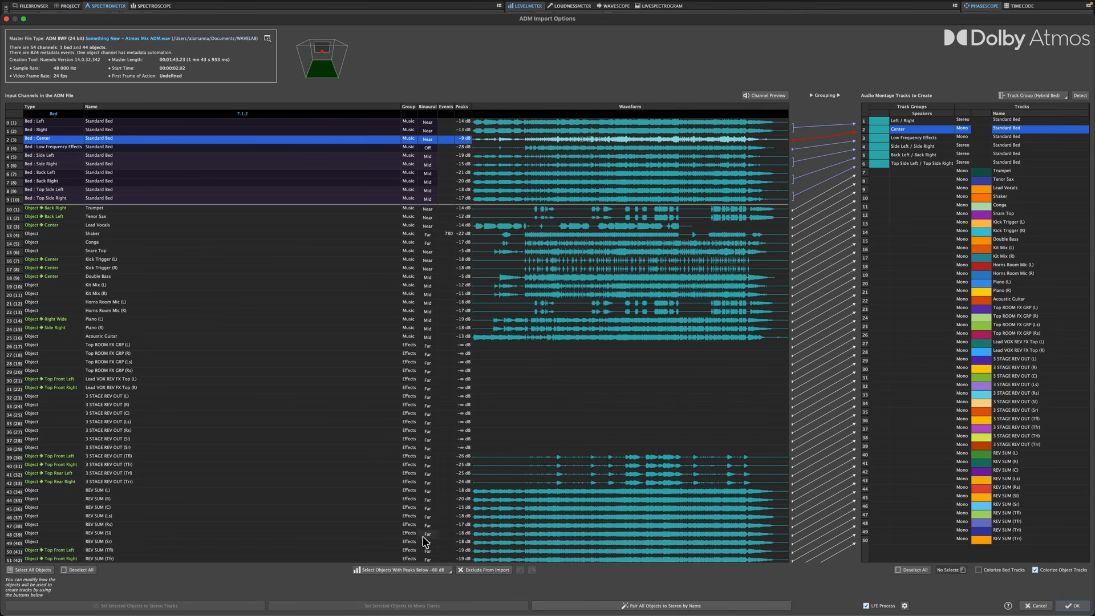
Select the objects with peaks below -60 dB and exclude them from the import, undoing and redoing the exclusion once
click(450, 569)
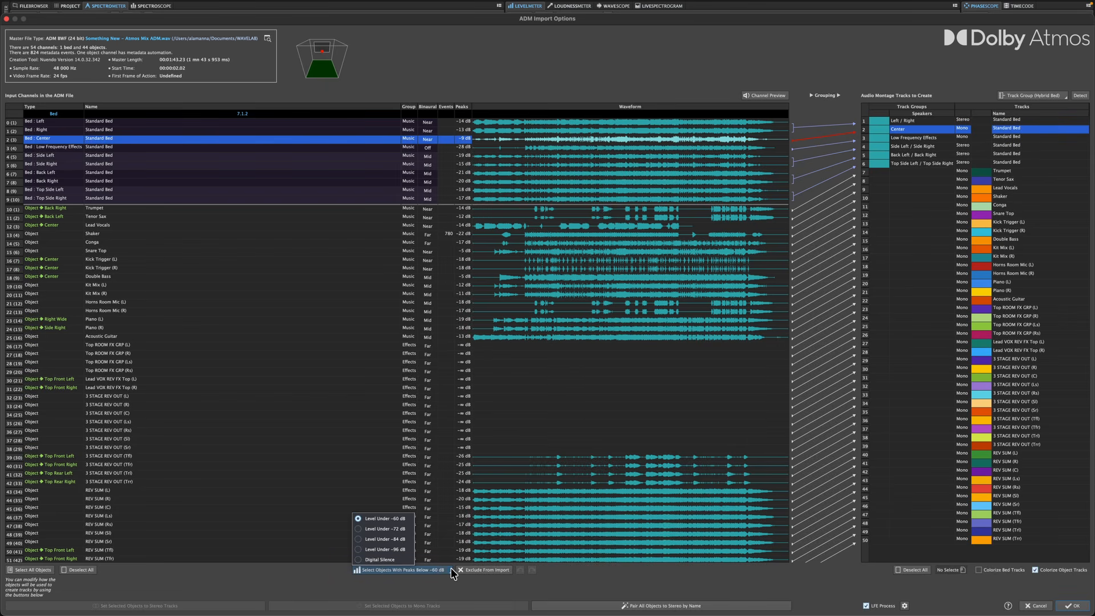
click(403, 529)
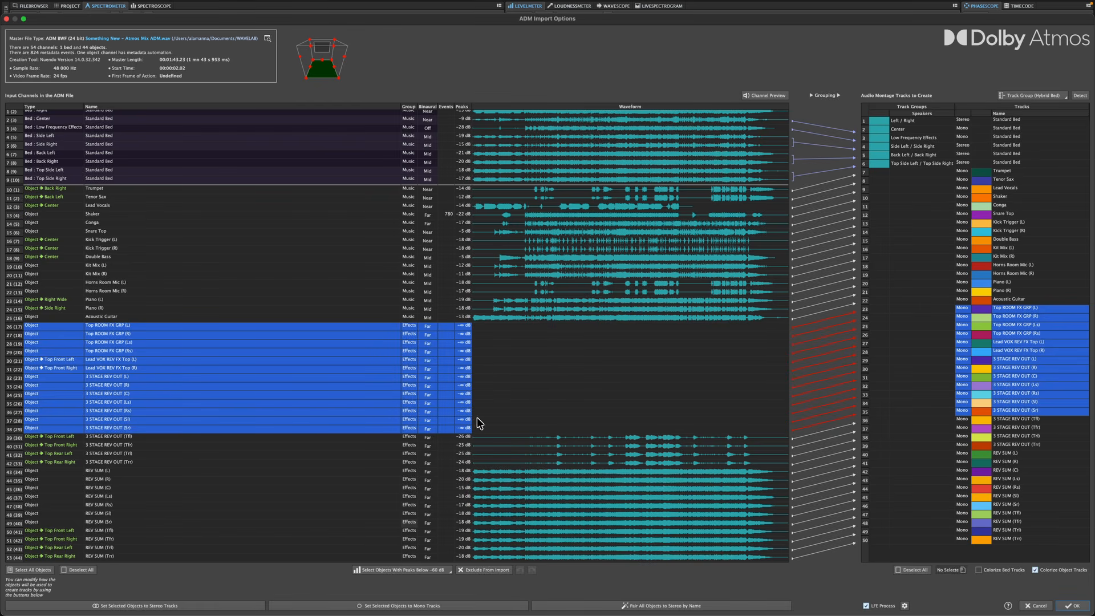
click(501, 569)
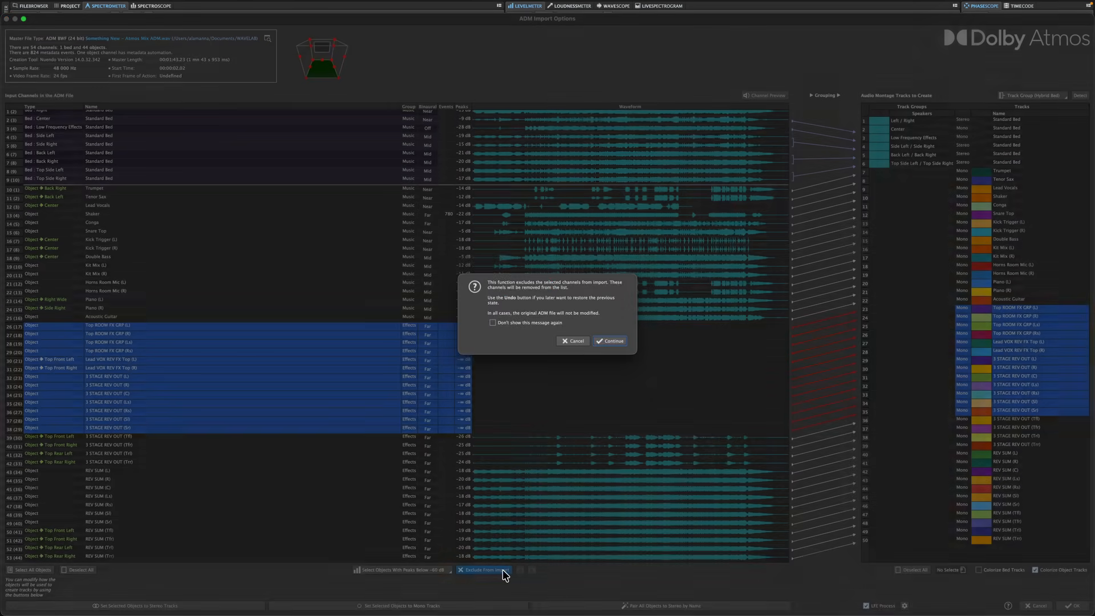
key(Return)
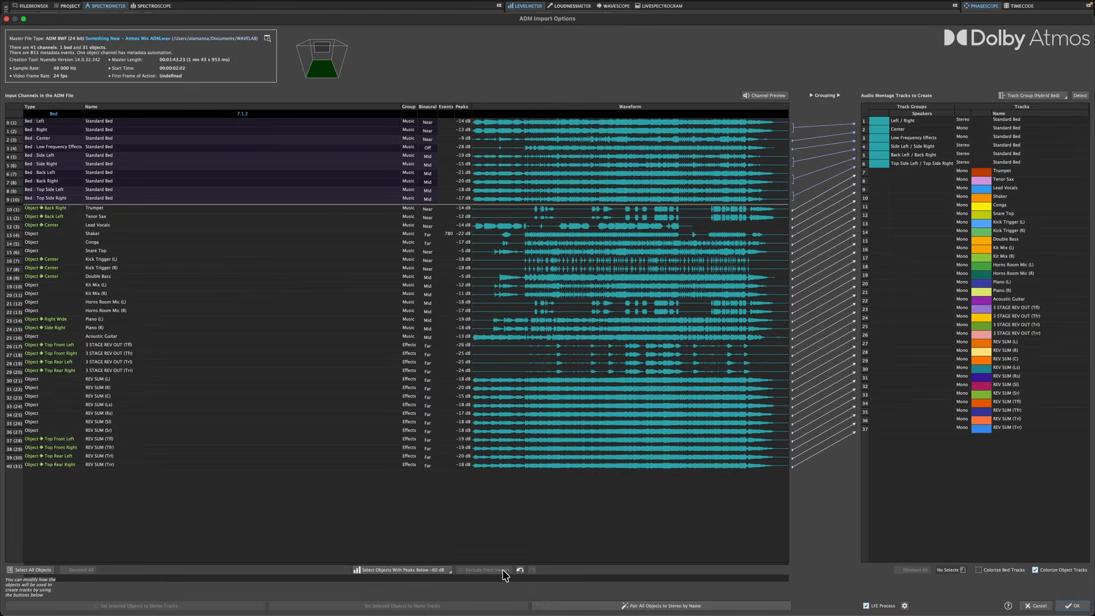
click(520, 569)
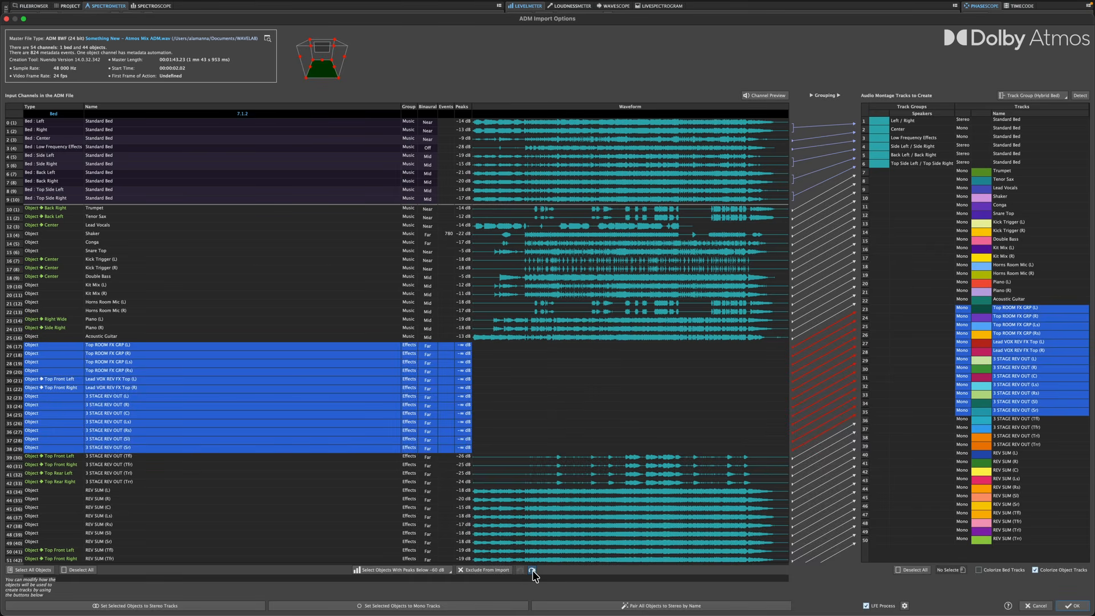
click(532, 570)
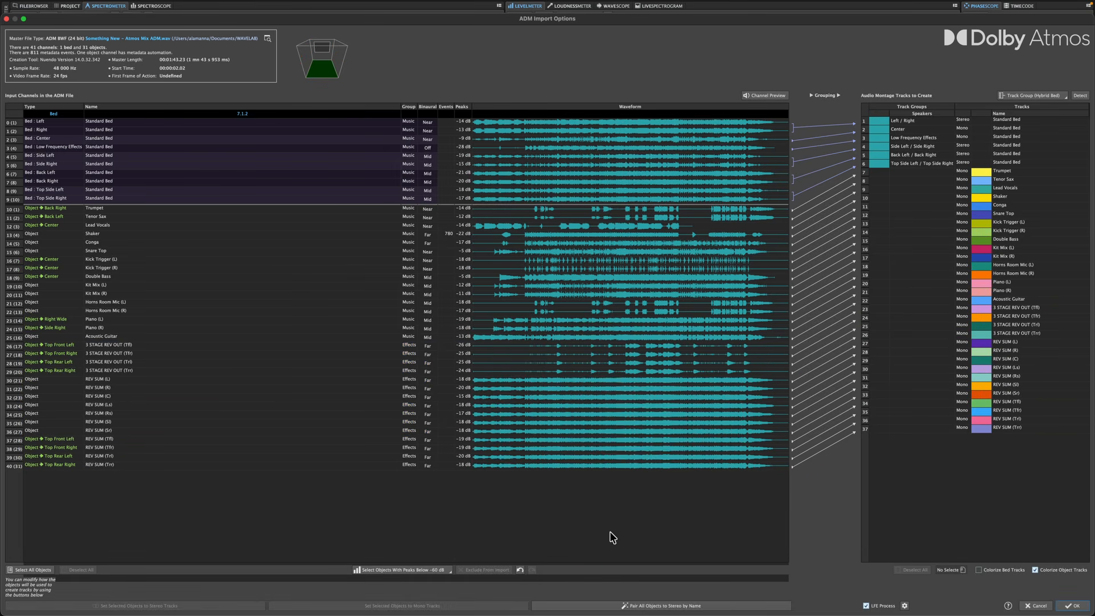
Preview the Left bed channel alone, together with Right, and with all the other bed channels, and end the channel preview
click(739, 123)
click(769, 96)
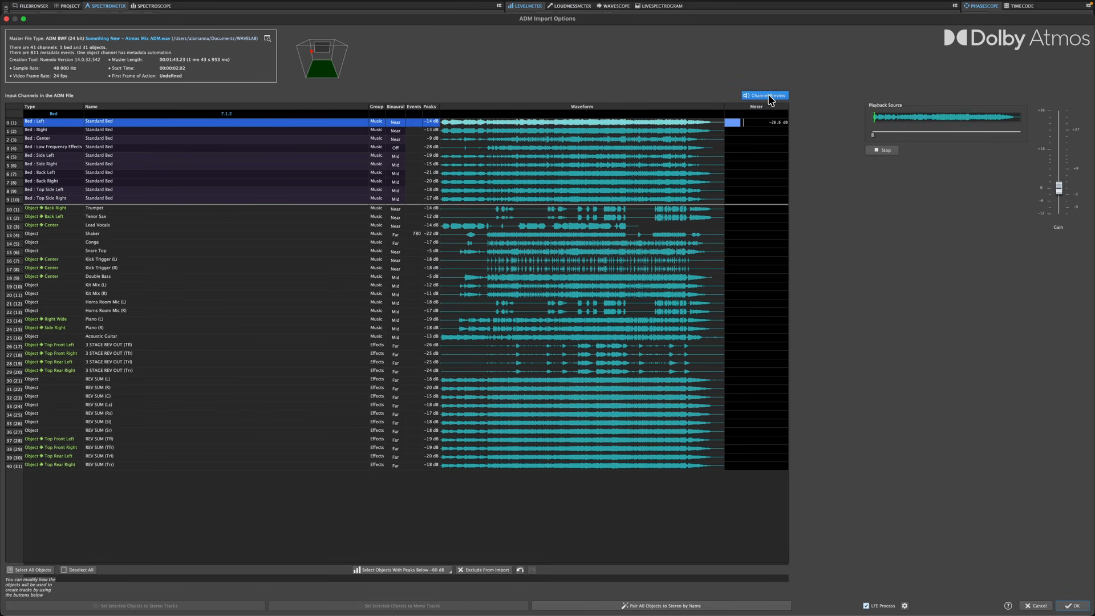
shift+click(705, 132)
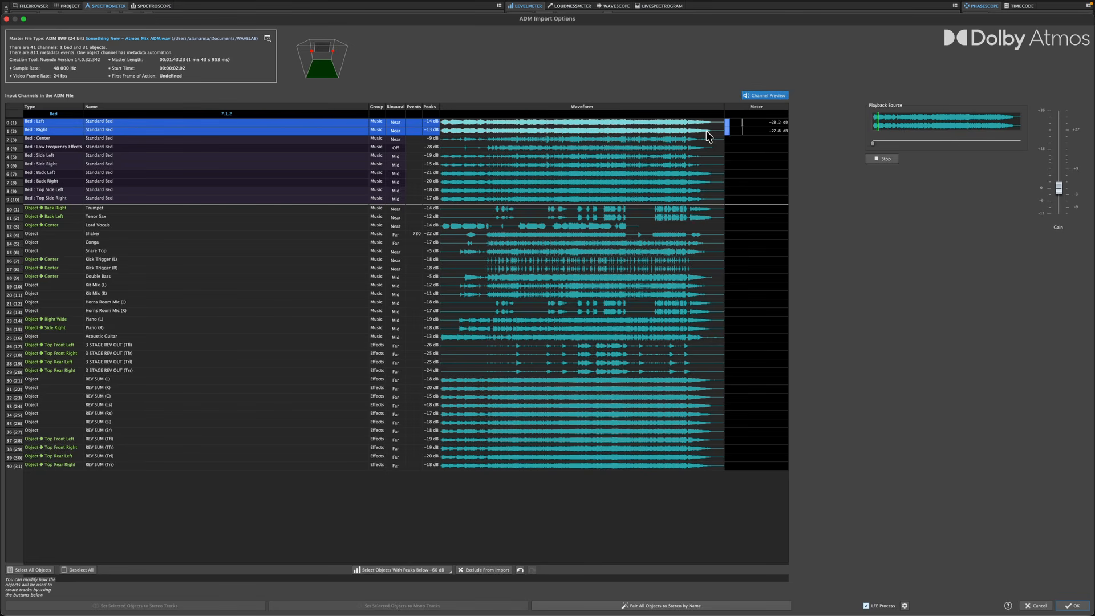
shift+click(705, 195)
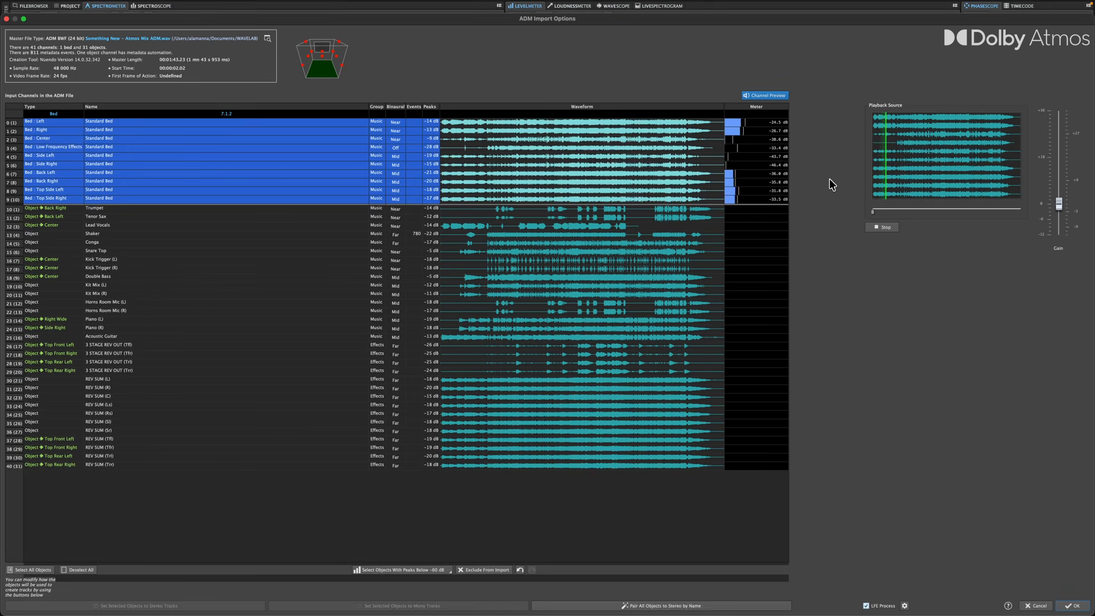
click(779, 95)
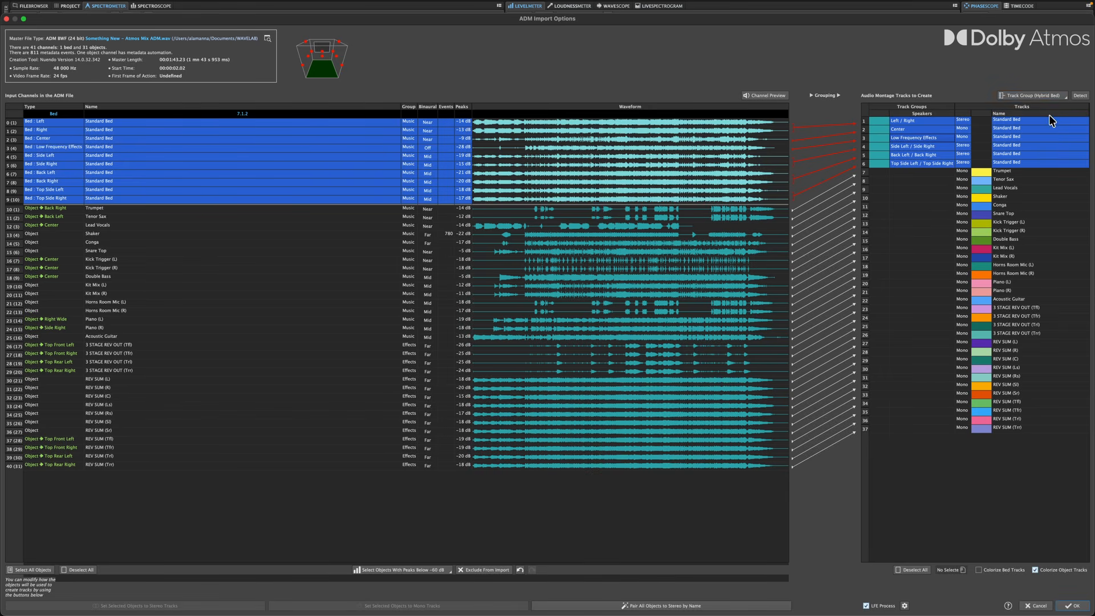
Start a hybrid bed track group from the objects REV SUM (L) through REV SUM (Sr)
click(49, 379)
shift+click(56, 432)
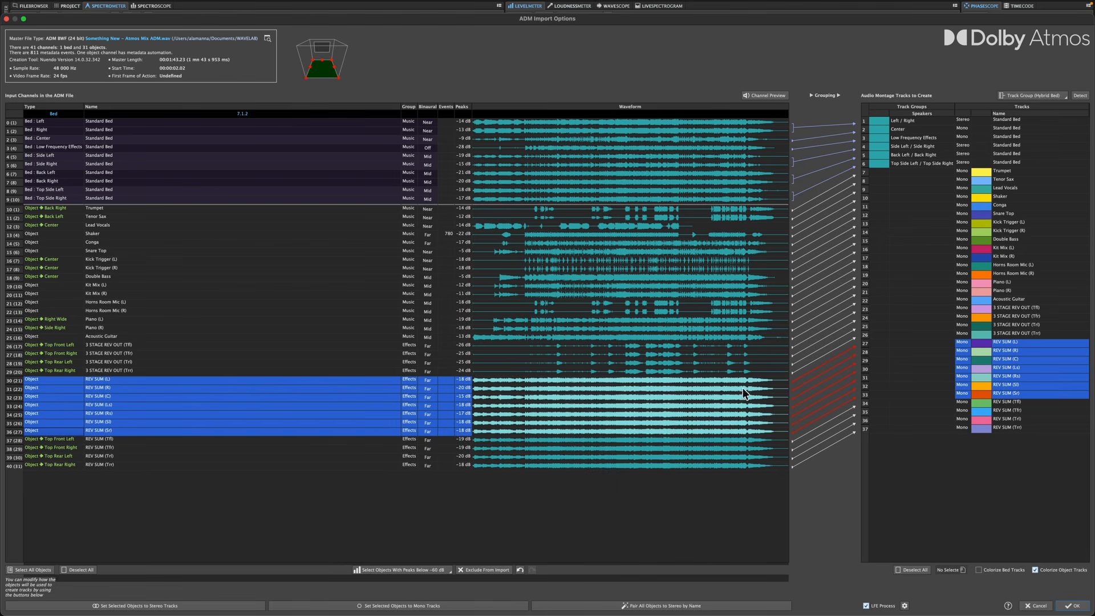
click(1052, 97)
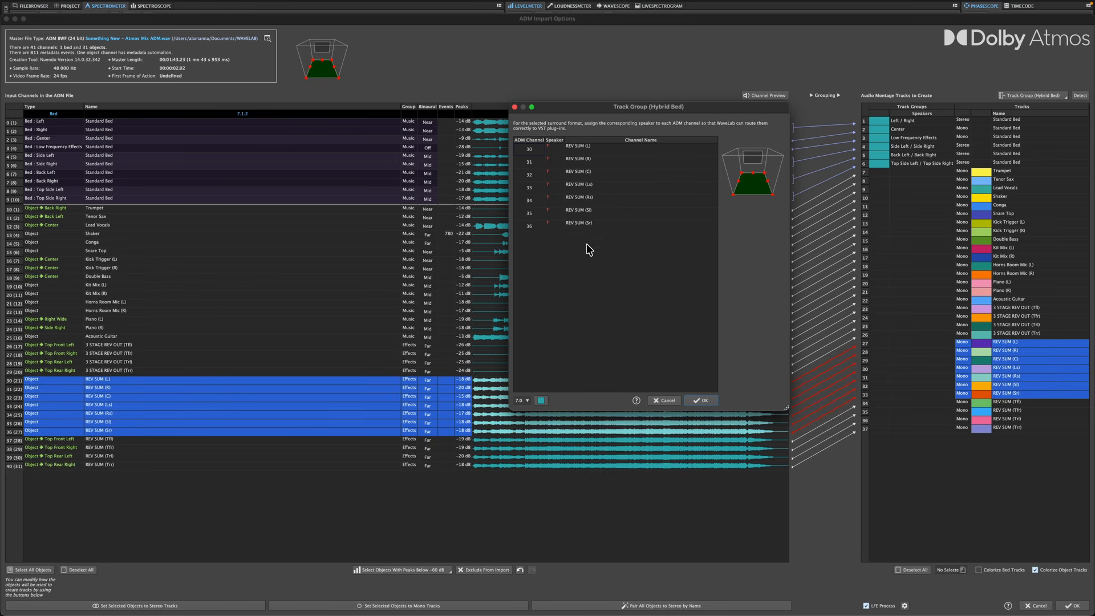
Assign Left, Right, Center, Back Left, Back Right, Side Left and Side Right to the REV SUM channels in order and create the 7.0 group
click(548, 148)
click(557, 160)
click(556, 162)
click(559, 183)
click(557, 174)
click(562, 202)
click(556, 188)
click(564, 240)
click(557, 200)
click(570, 253)
click(562, 214)
click(562, 278)
click(559, 226)
click(561, 301)
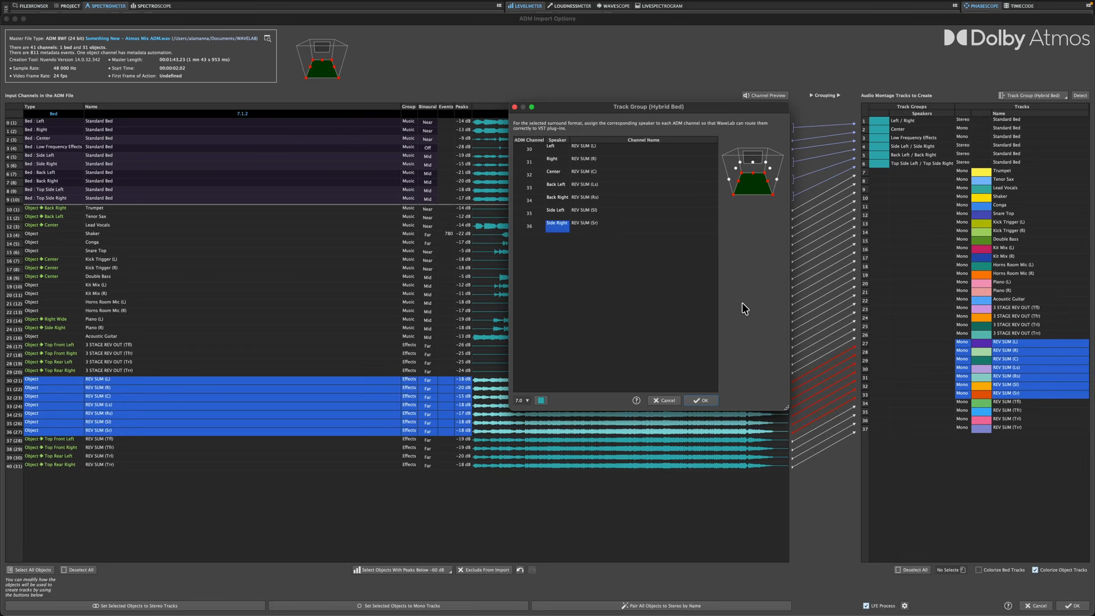
click(699, 401)
Colour the REV SUM track group pink and import the ADM file as an audio montage with LFE processing enabled
click(879, 384)
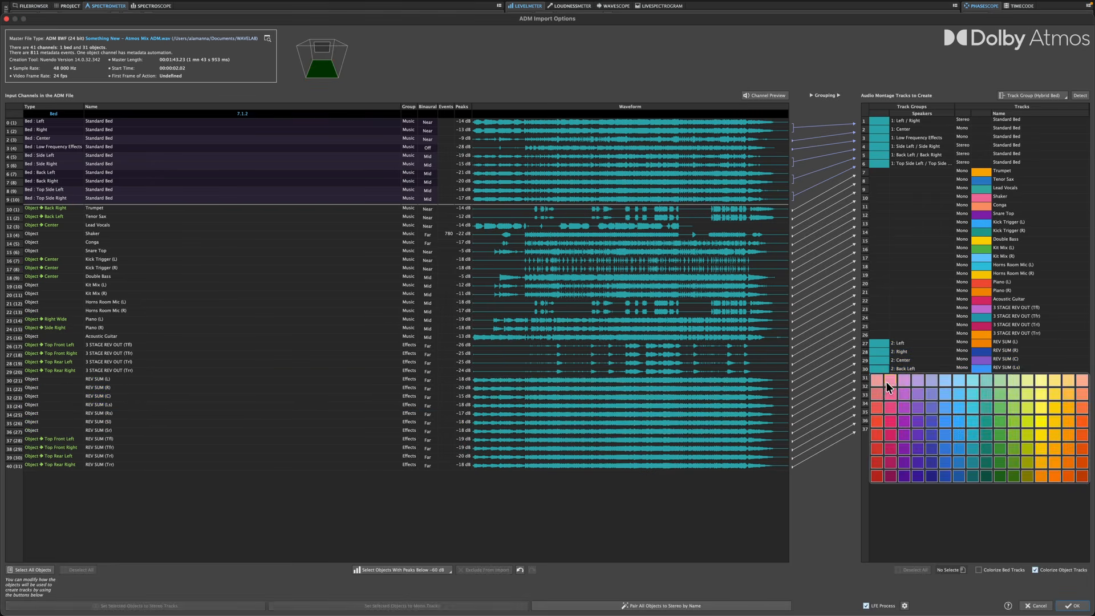
click(888, 399)
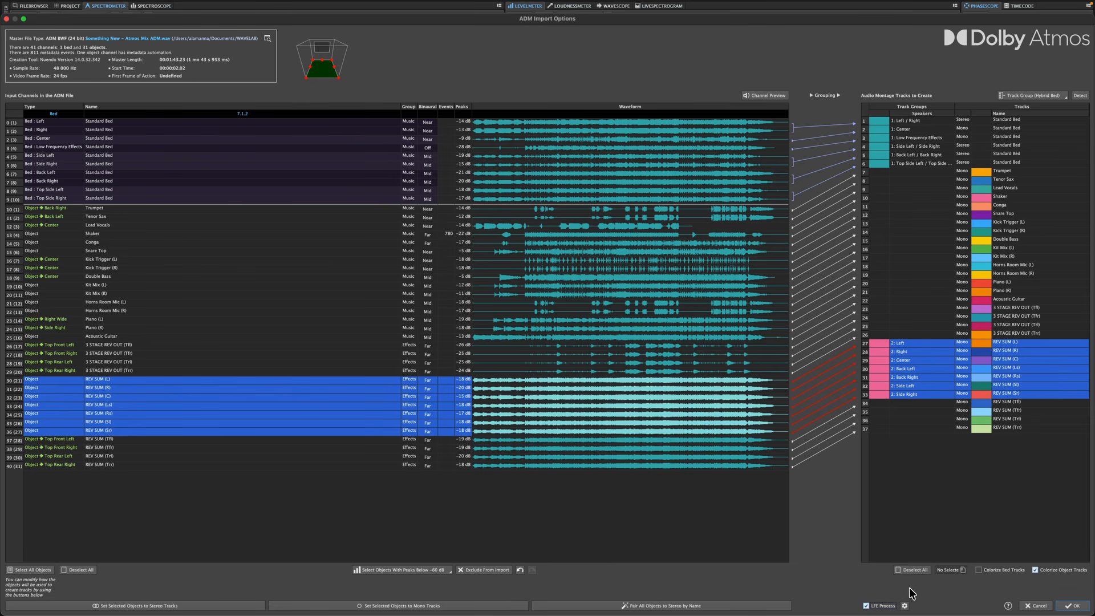
click(904, 606)
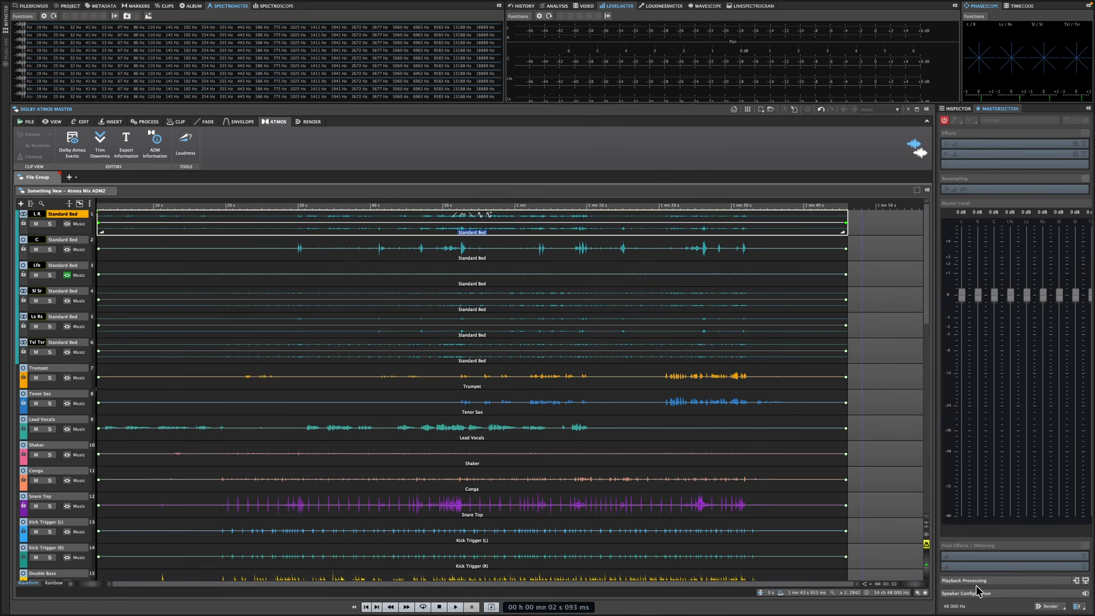
Turn on grouped mute/solo and test it by toggling mute and solo on the Center bed track
click(32, 203)
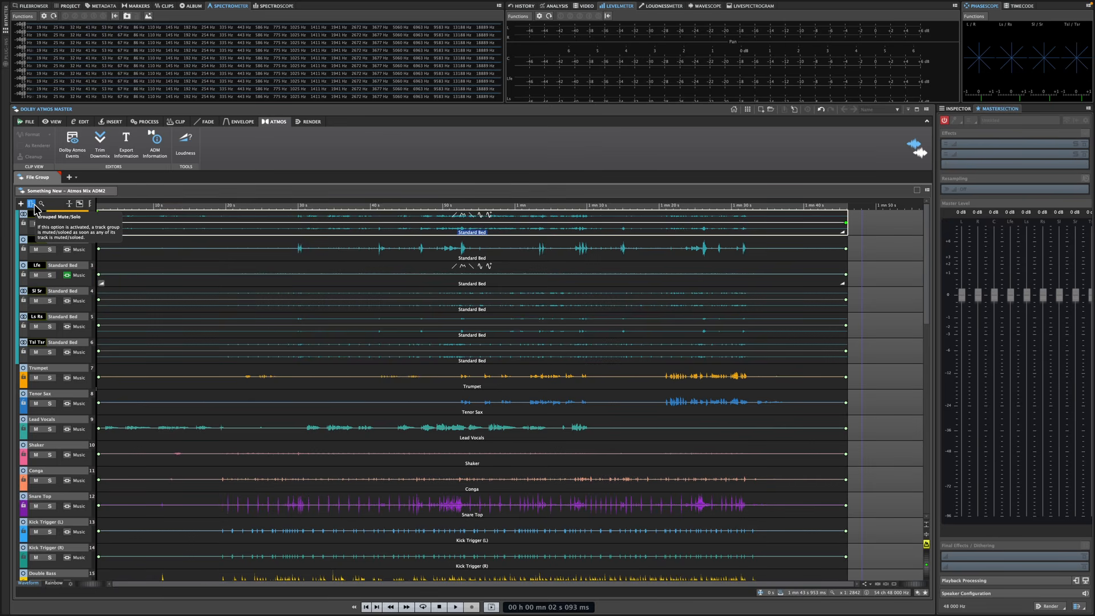
click(36, 249)
click(36, 249)
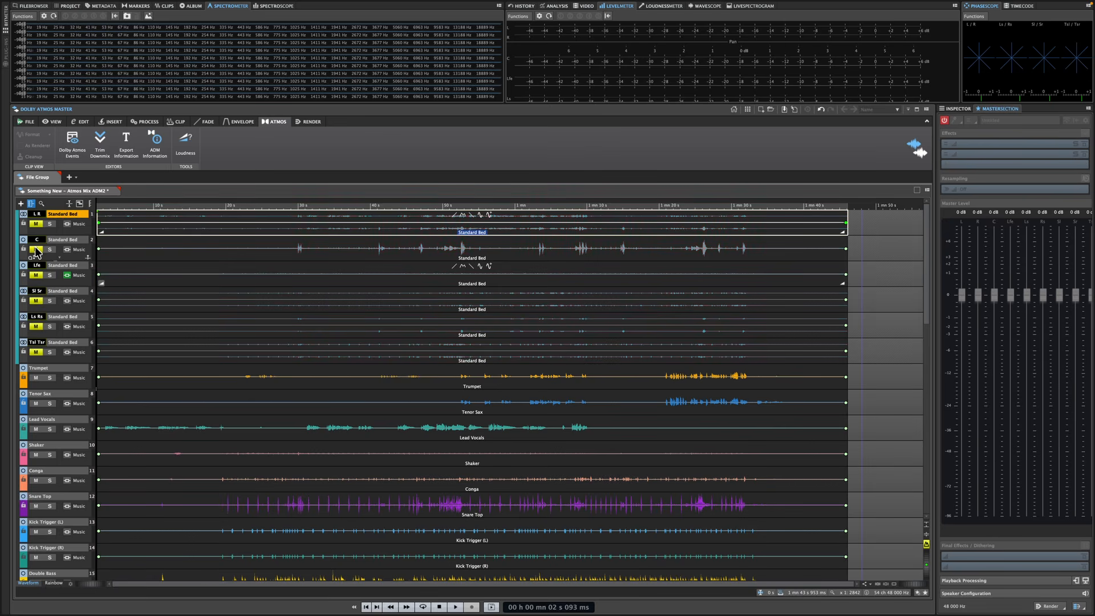
click(36, 249)
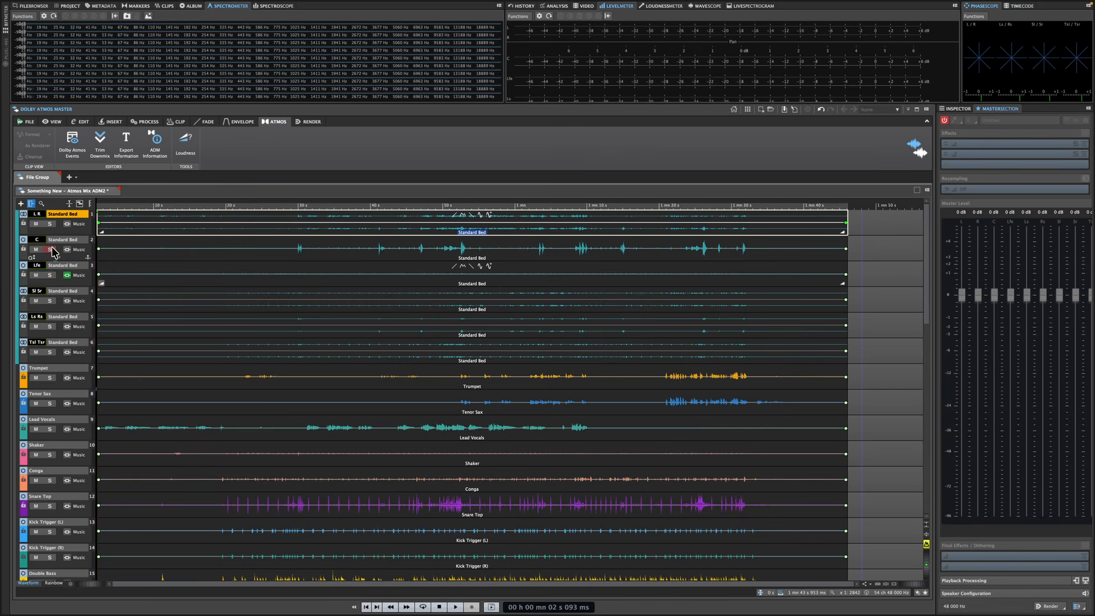
click(50, 249)
click(52, 249)
Examine the main playback bus's Dolby Atmos speaker and device port assignments in the audio connection preferences, and return to the montage
click(28, 122)
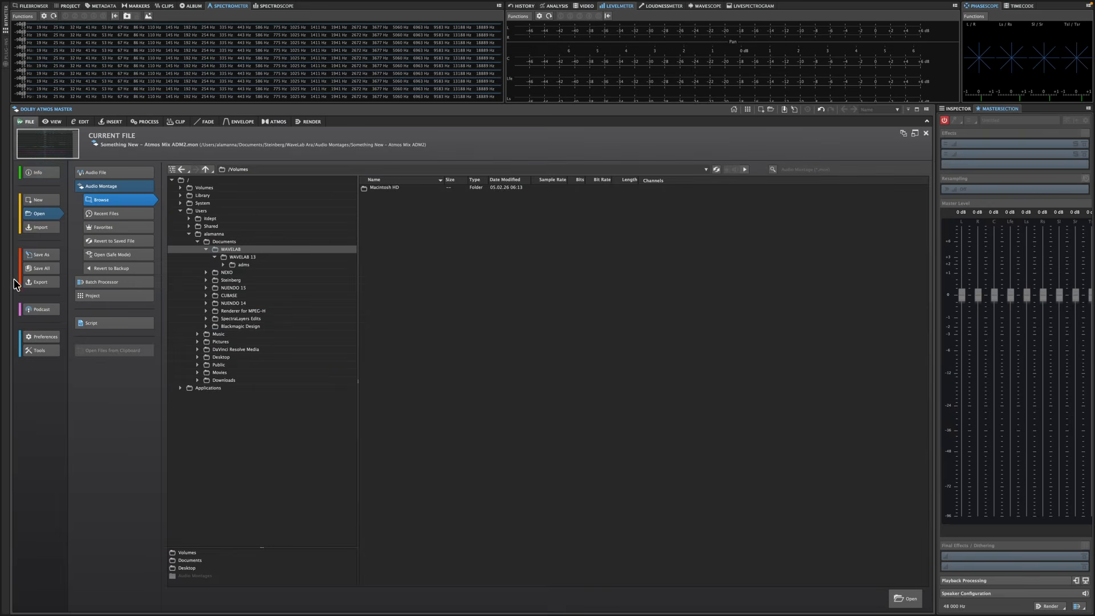
click(33, 337)
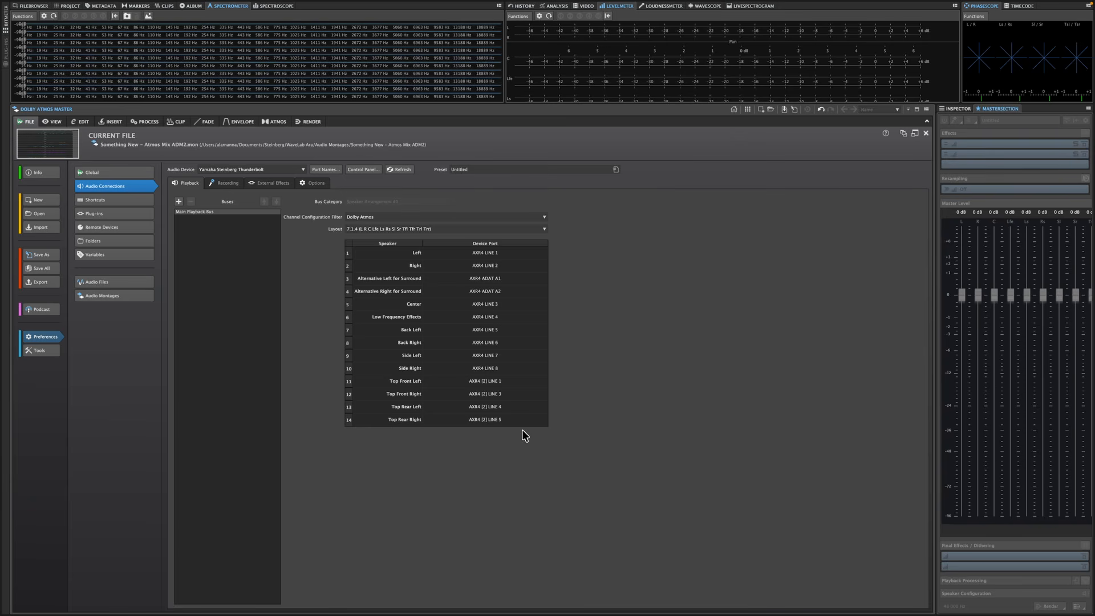
key(Escape)
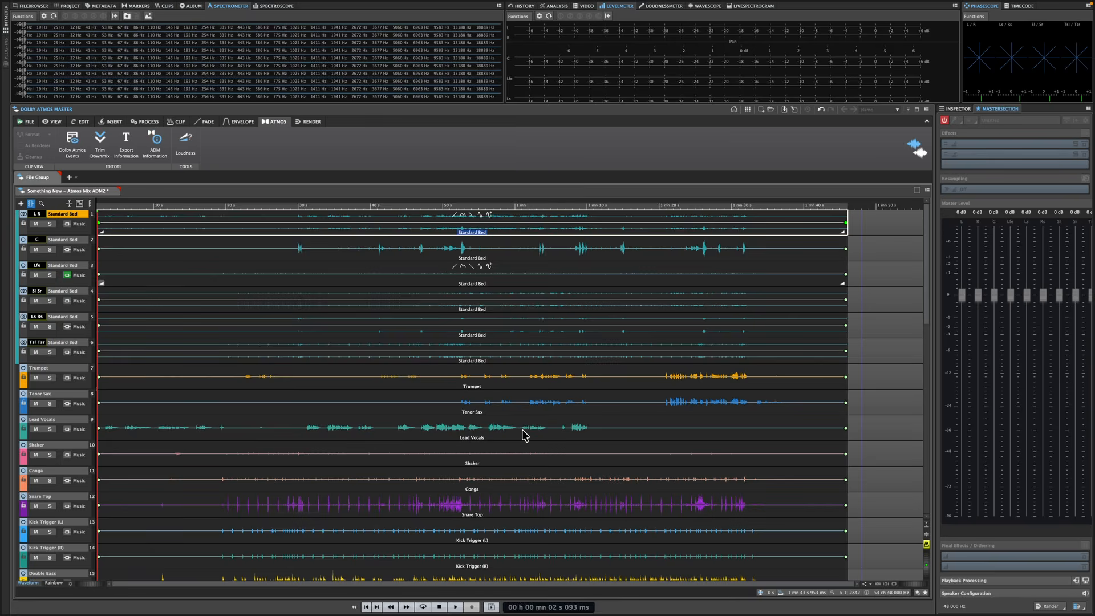
Open the track search and view its options for hiding non-matching tracks or selecting matching ones
click(39, 203)
click(22, 203)
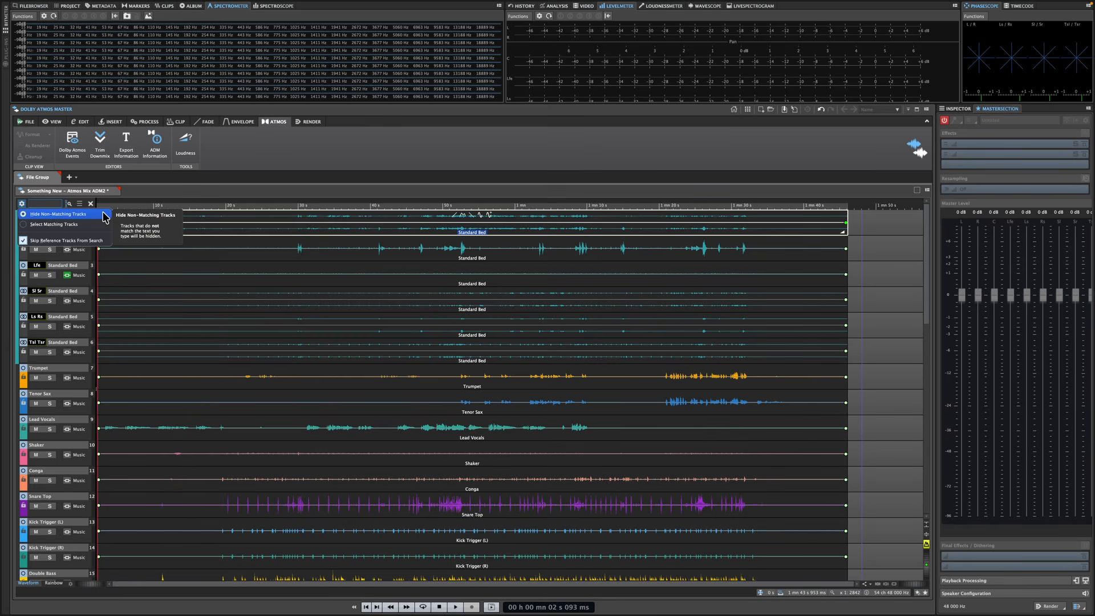
click(111, 246)
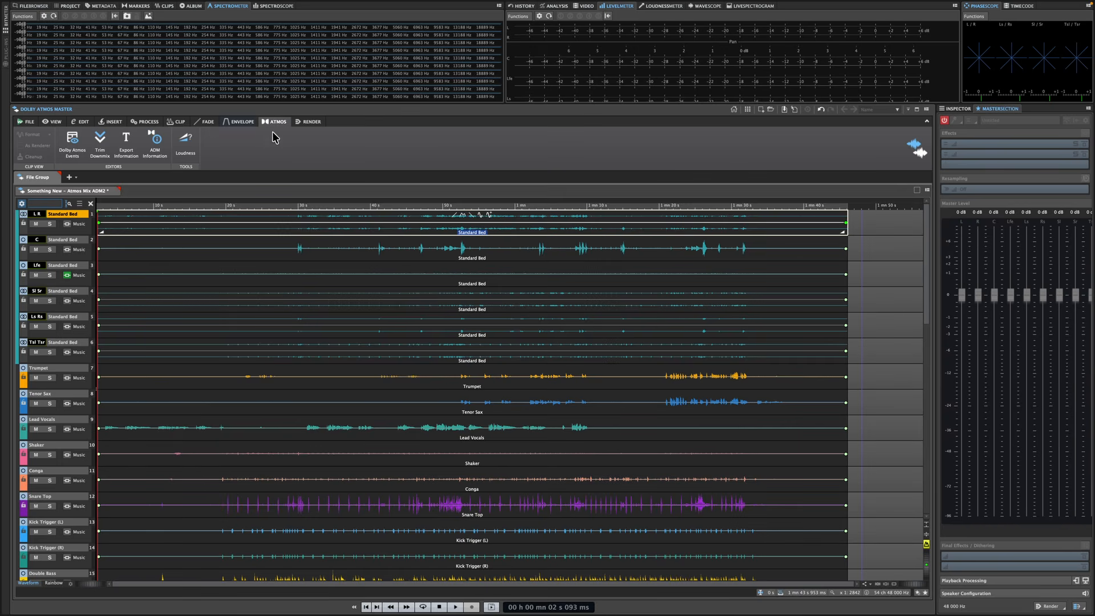
Review the export options for the Dolby Atmos title information and leave them without exporting
click(128, 143)
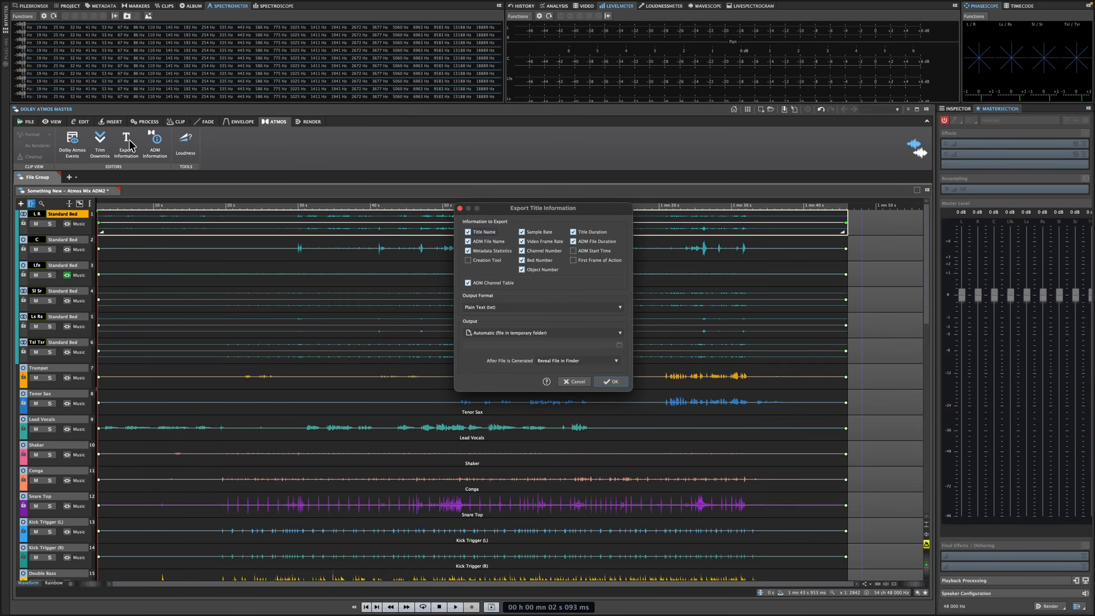
drag(493, 204, 482, 215)
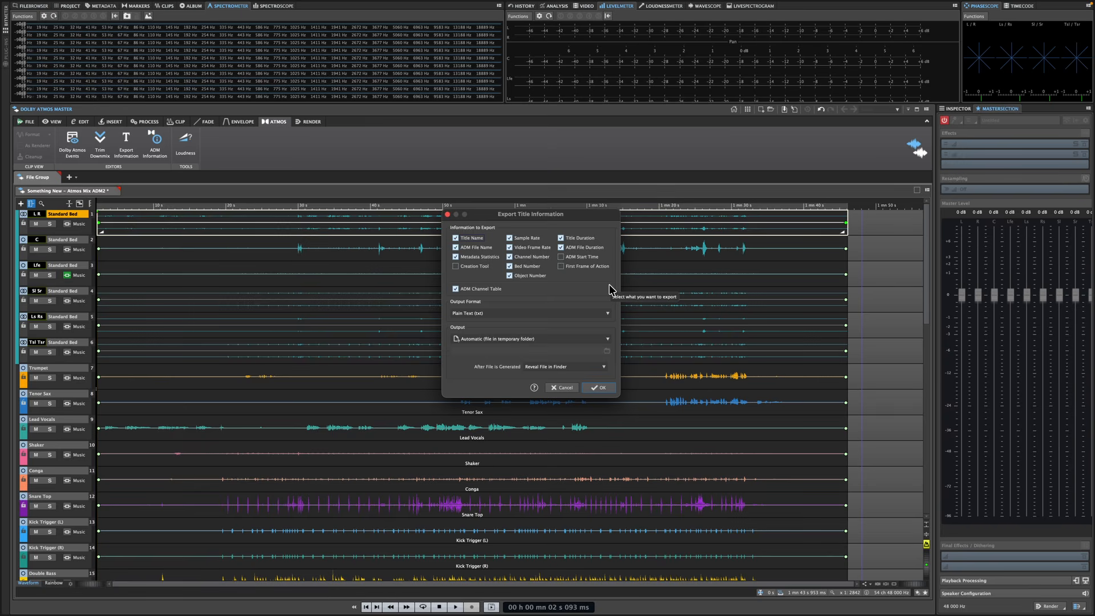
key(Escape)
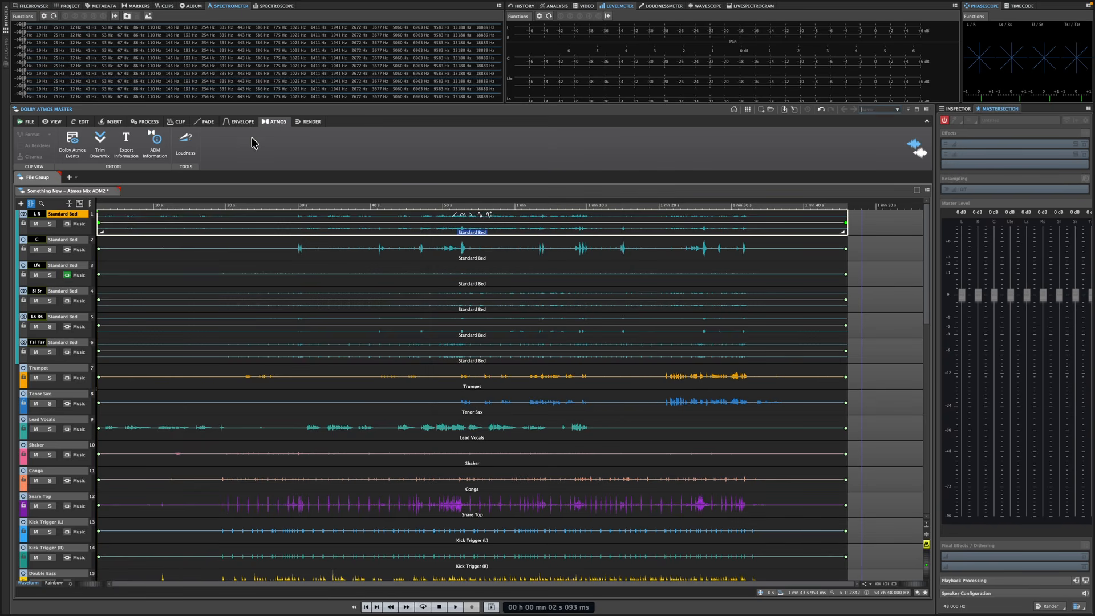
Run the Dolby Atmos loudness analysis on the montage, turn off the maximum true peak limit, and close the analysis
click(187, 147)
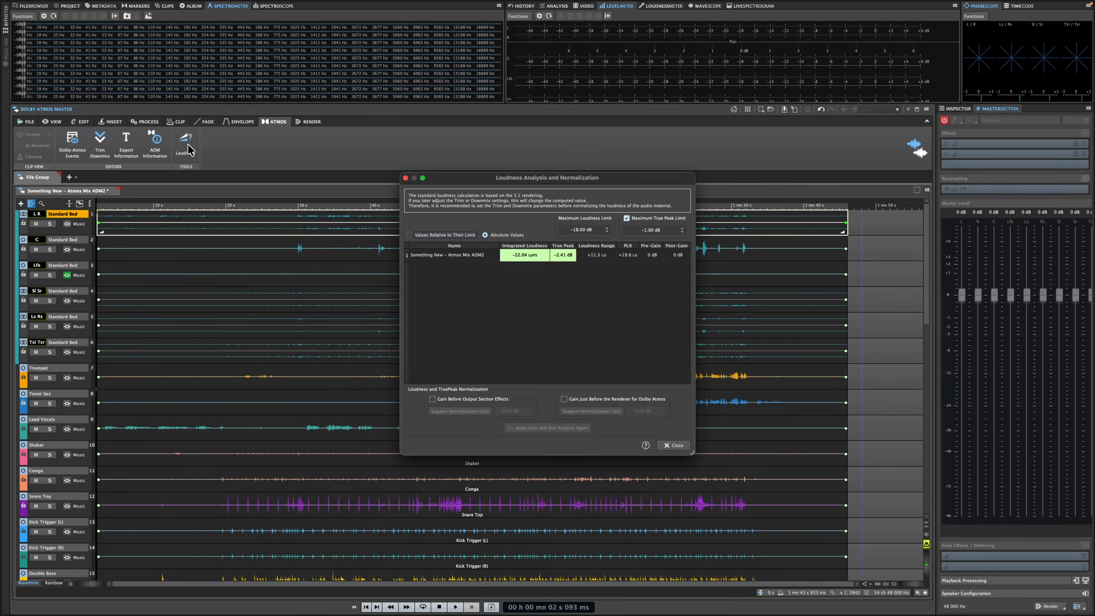
click(627, 219)
click(626, 218)
click(610, 332)
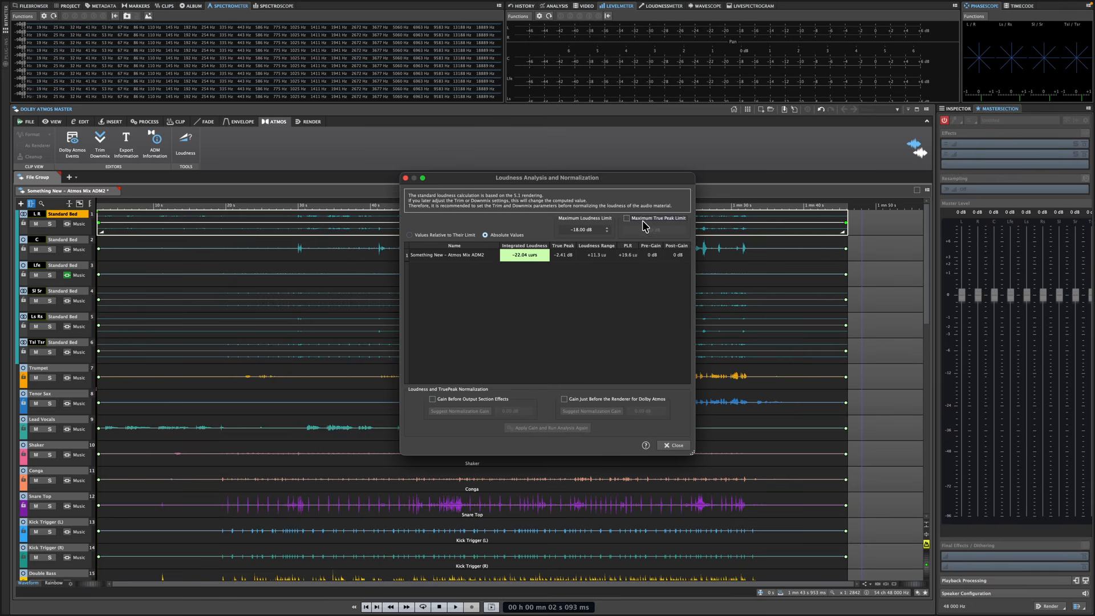
mouse_move(644, 225)
click(674, 445)
Play the montage briefly from about 1 min 21 s and stop playback
click(669, 444)
key(space)
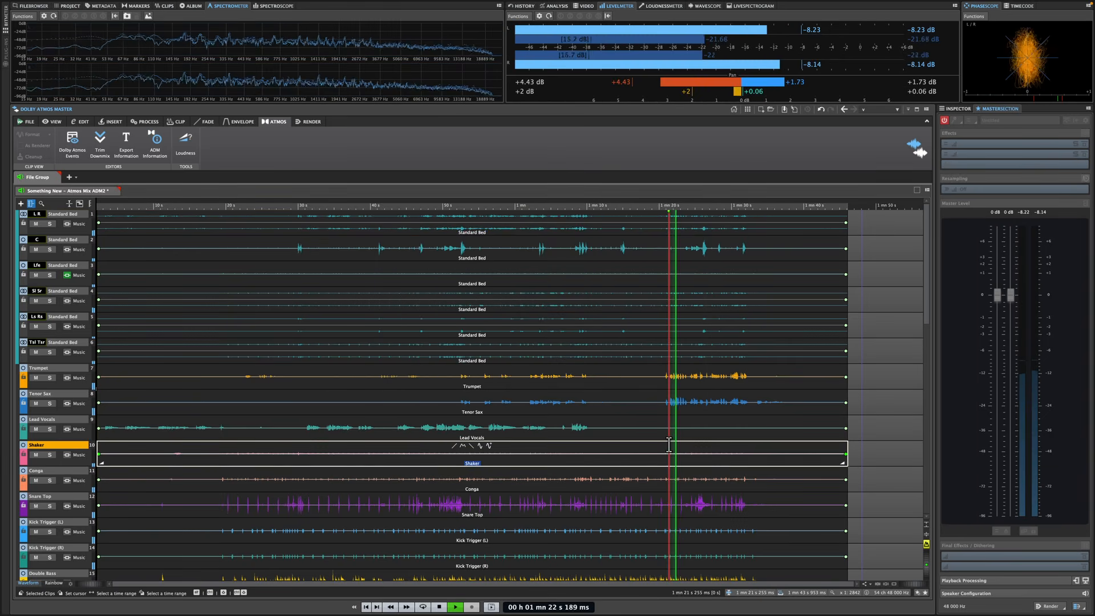
key(space)
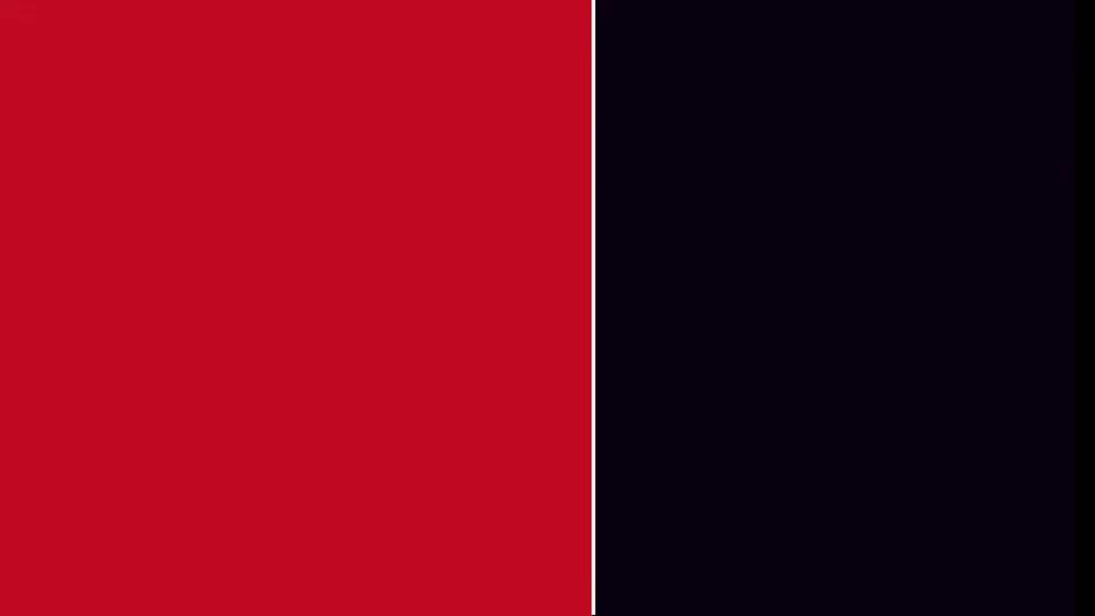